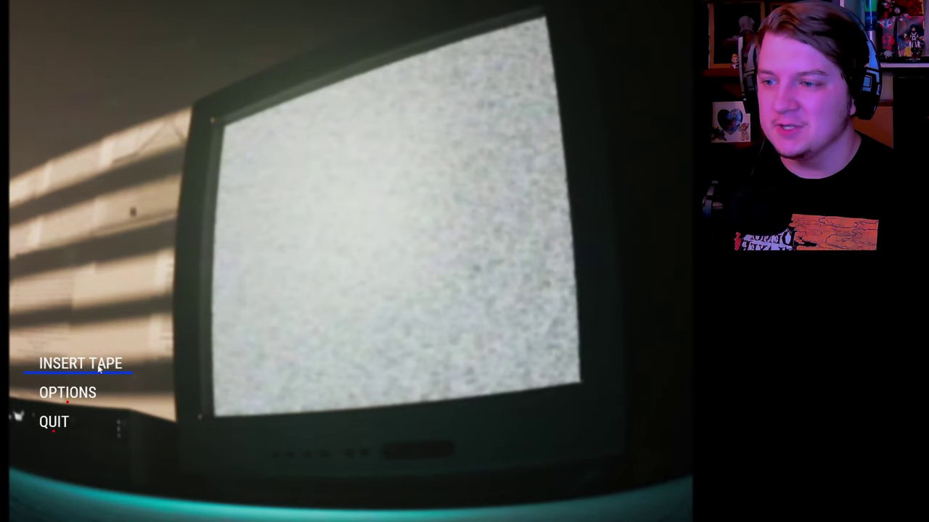
pyautogui.click(97, 364)
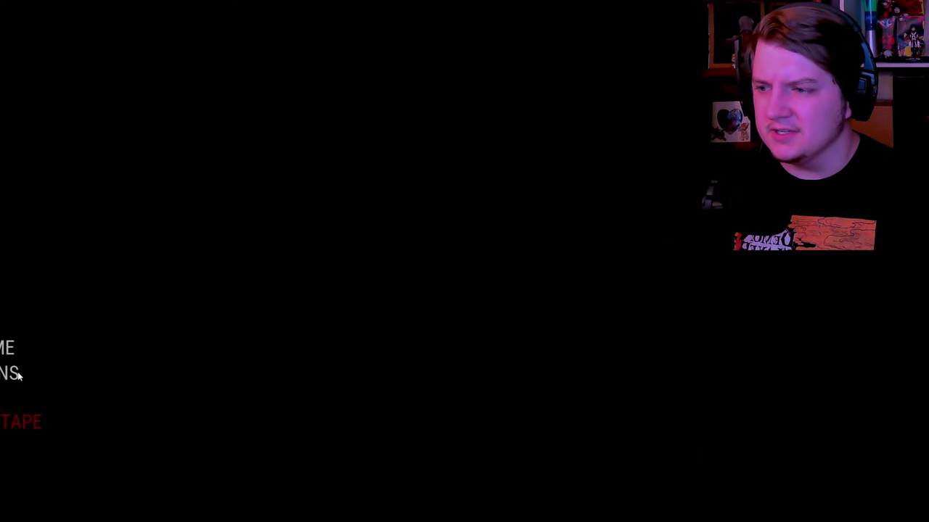
pyautogui.click(20, 375)
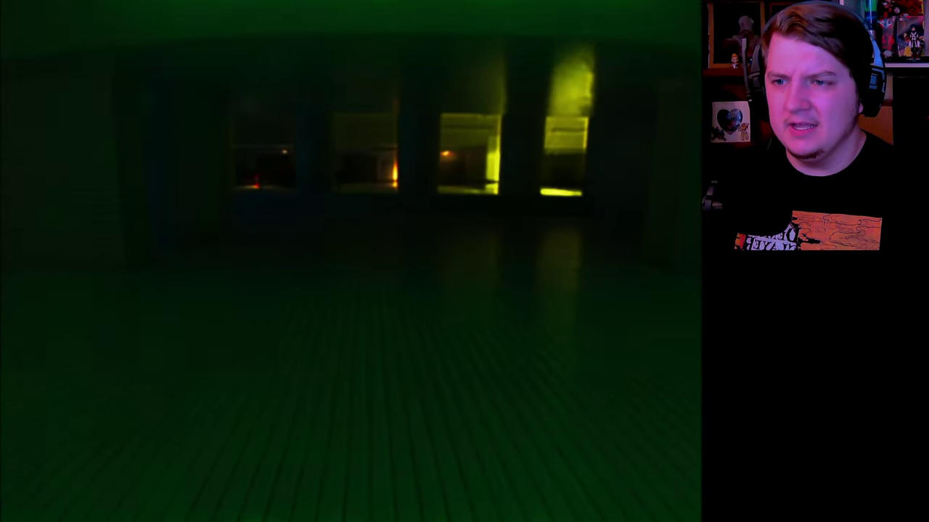
pyautogui.press('w')
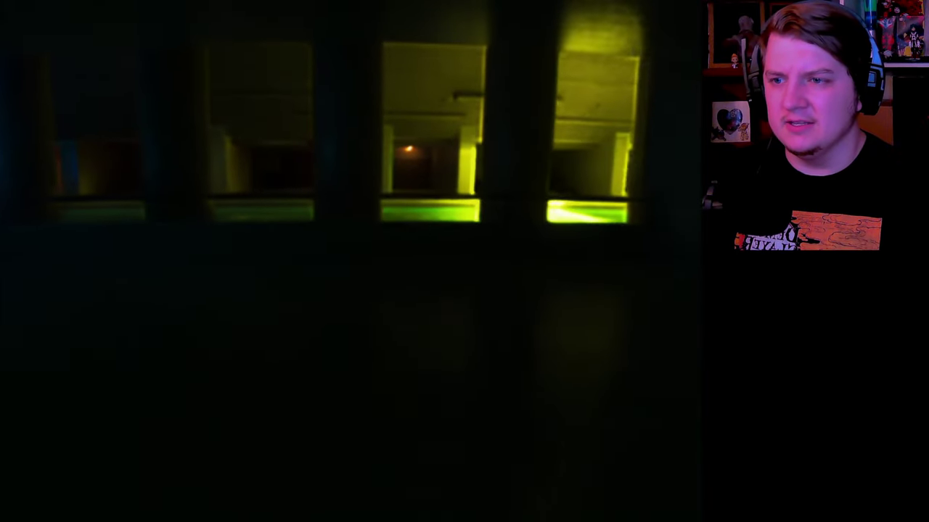
pyautogui.press('w')
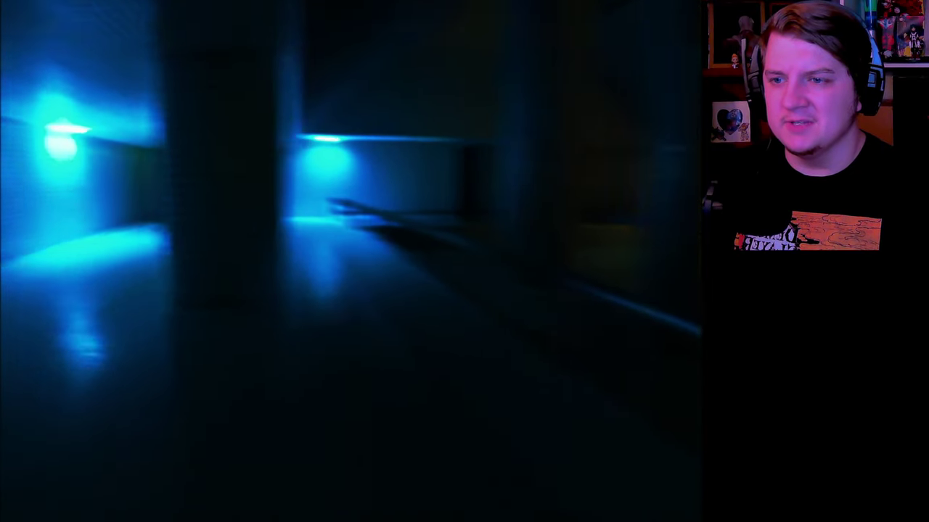
pyautogui.press('w')
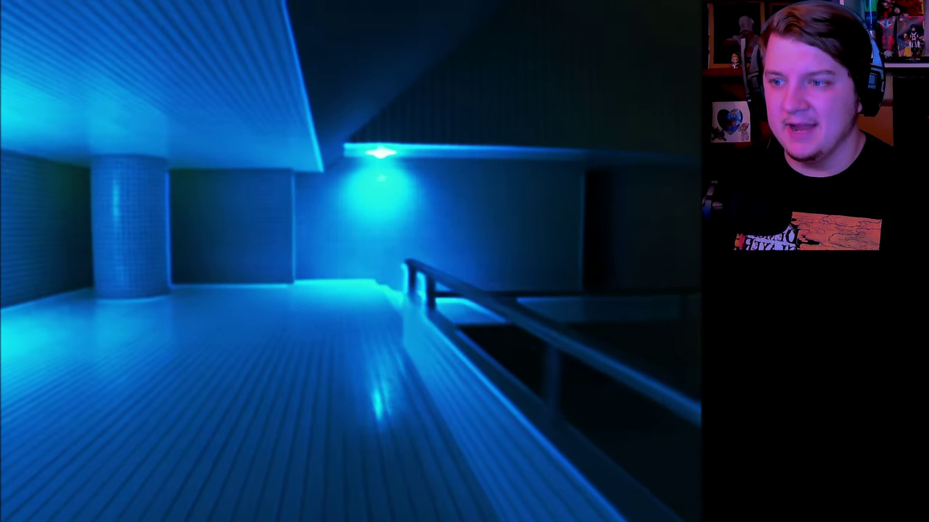
pyautogui.press('w')
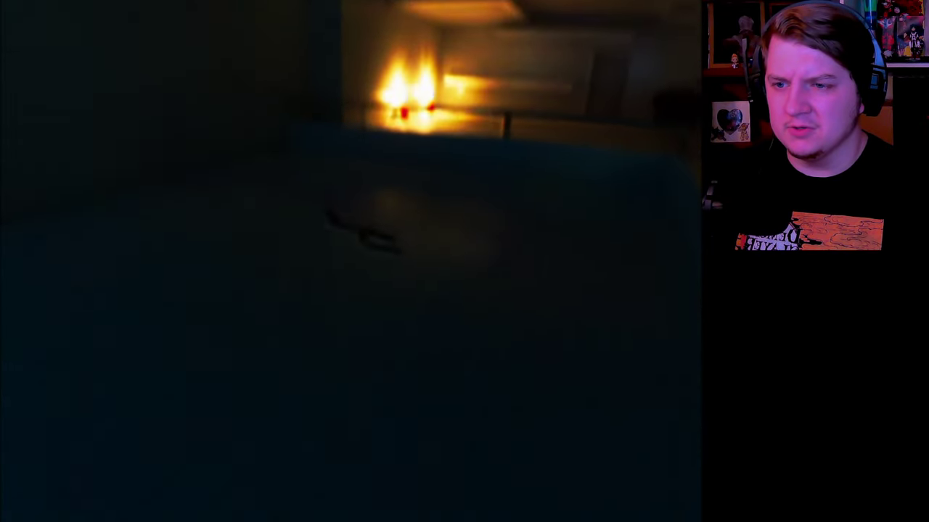
pyautogui.press('w')
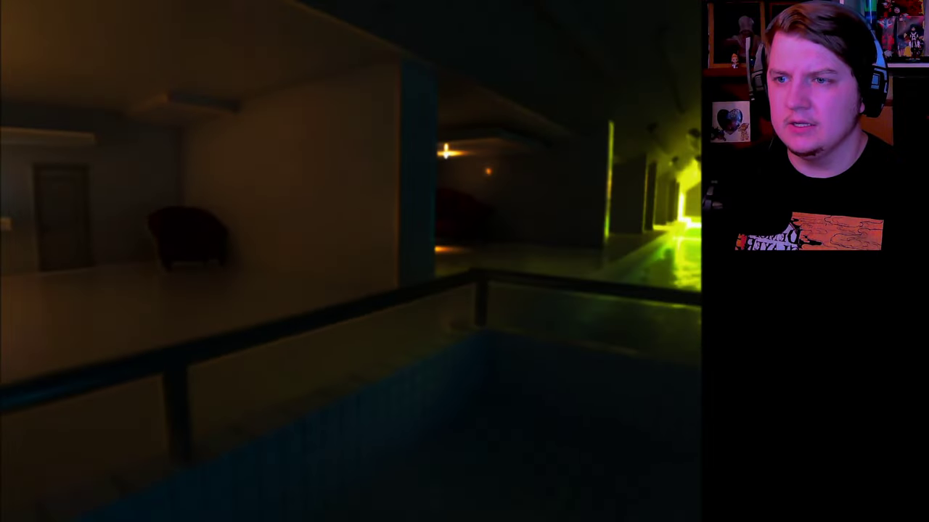
pyautogui.press('w')
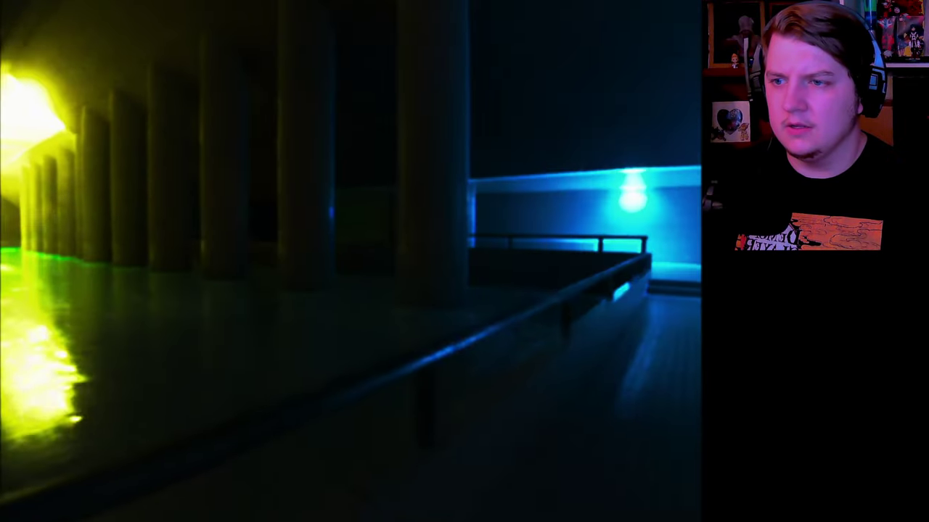
pyautogui.press('w')
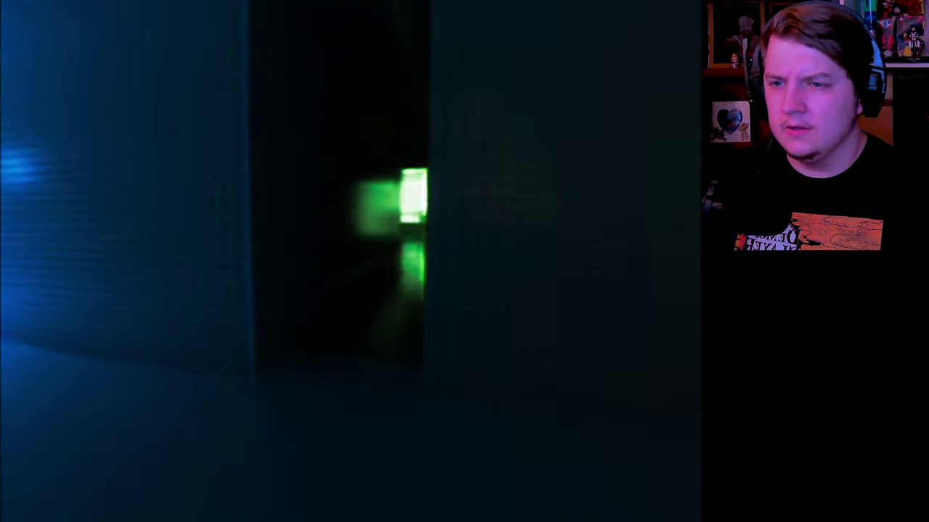
pyautogui.press('w')
pyautogui.press('w')
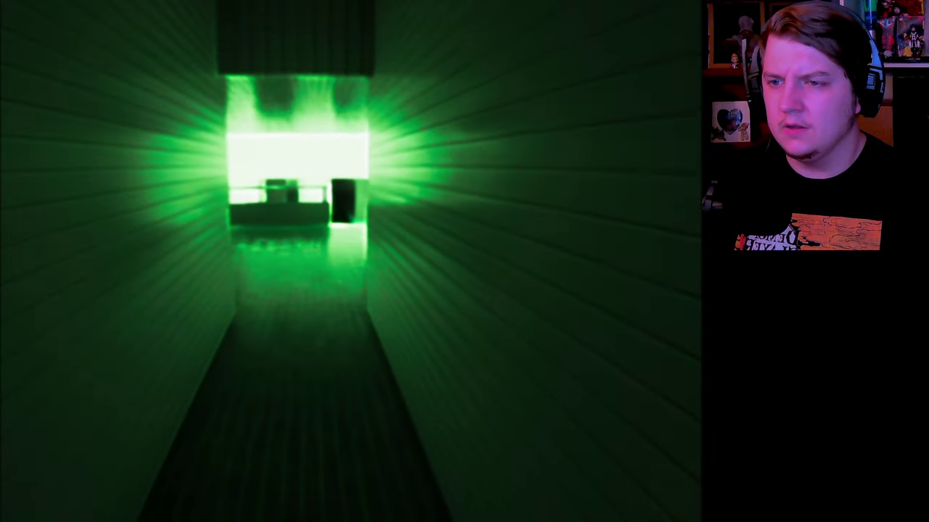
pyautogui.press('w')
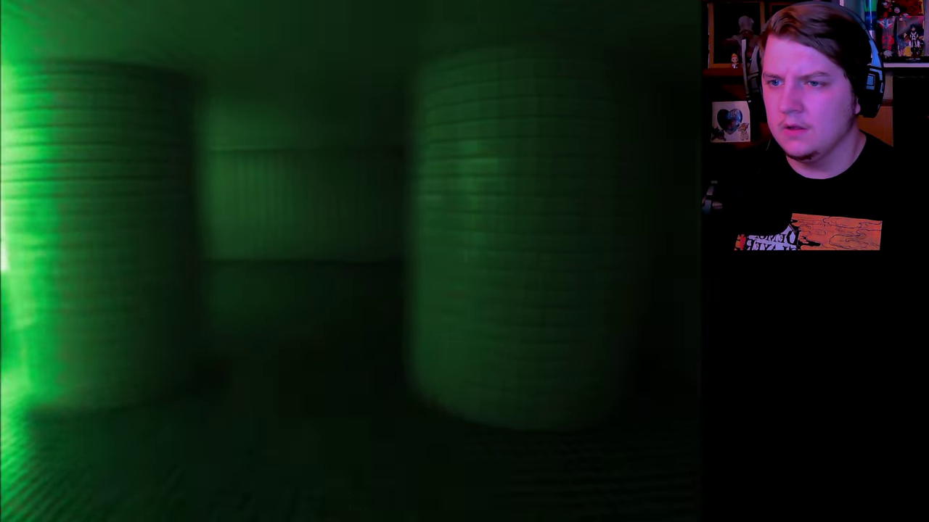
pyautogui.press('w')
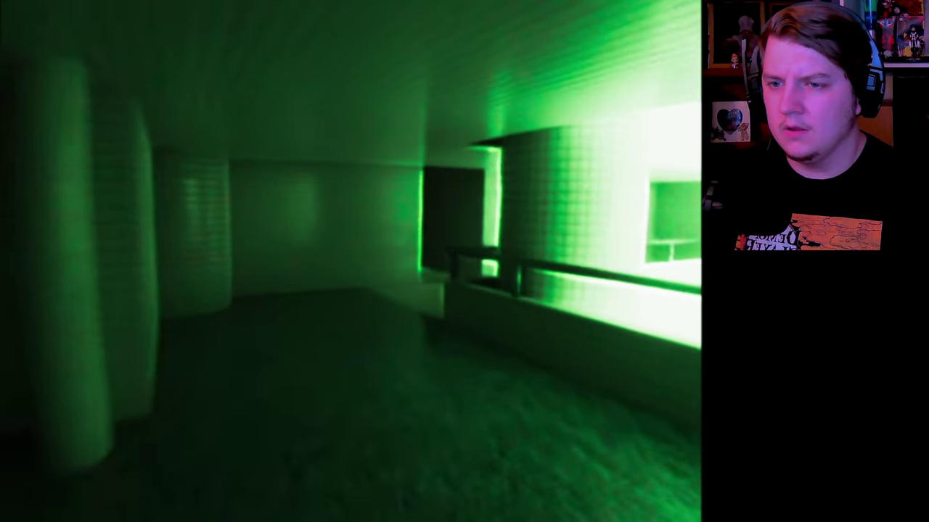
pyautogui.press('w')
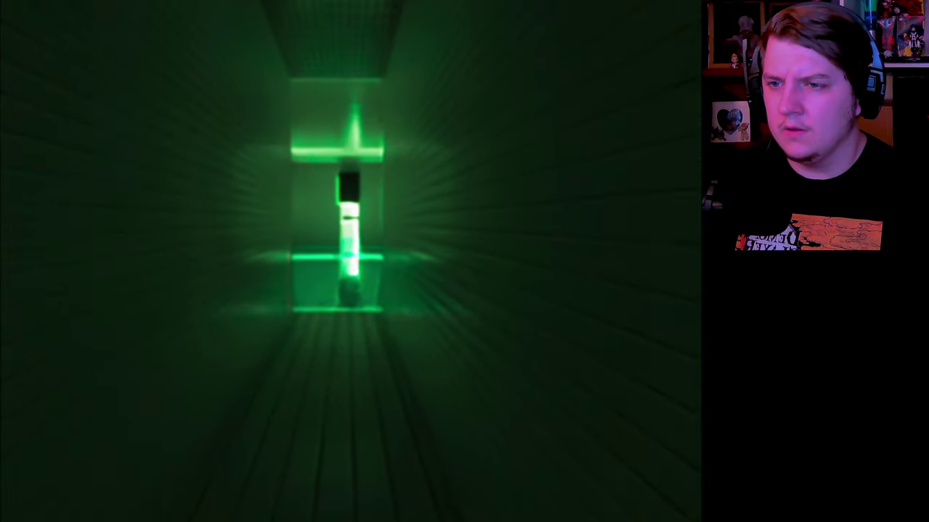
pyautogui.press('w')
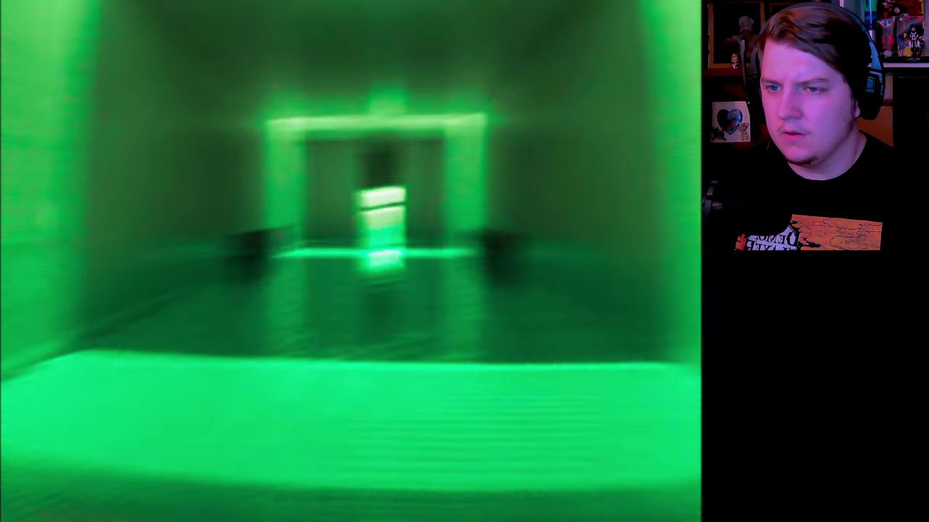
pyautogui.press('w')
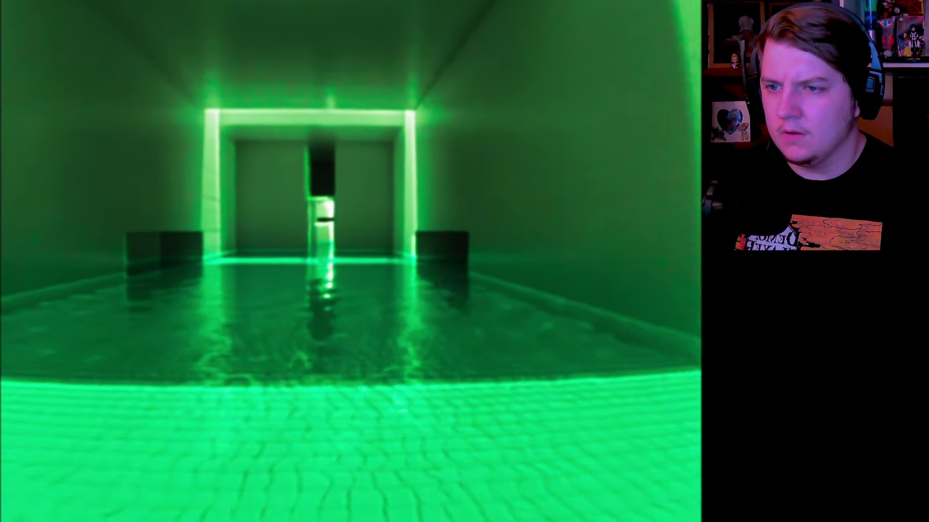
pyautogui.press('w')
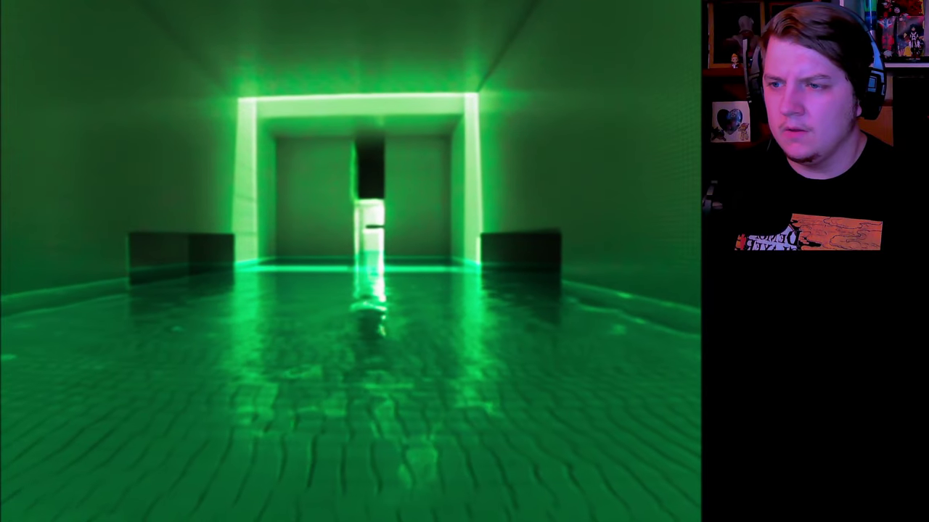
pyautogui.press('w')
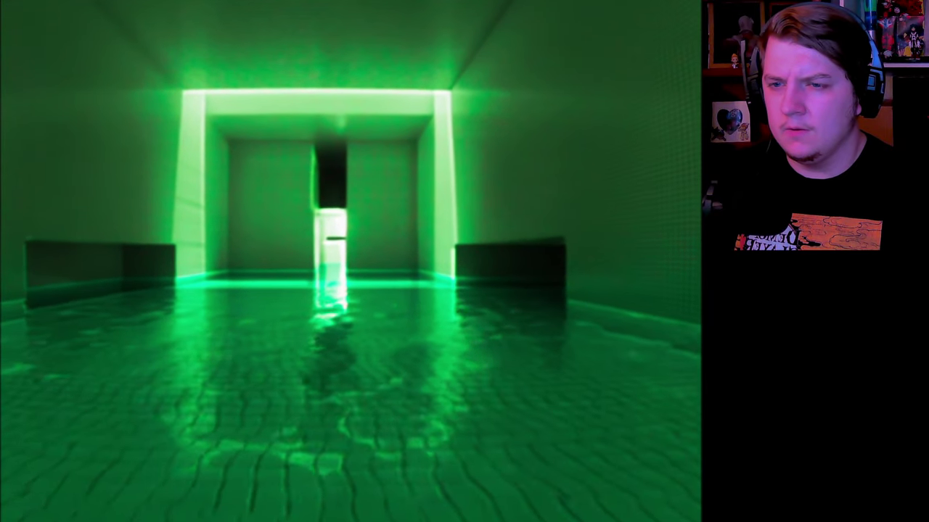
pyautogui.press('w')
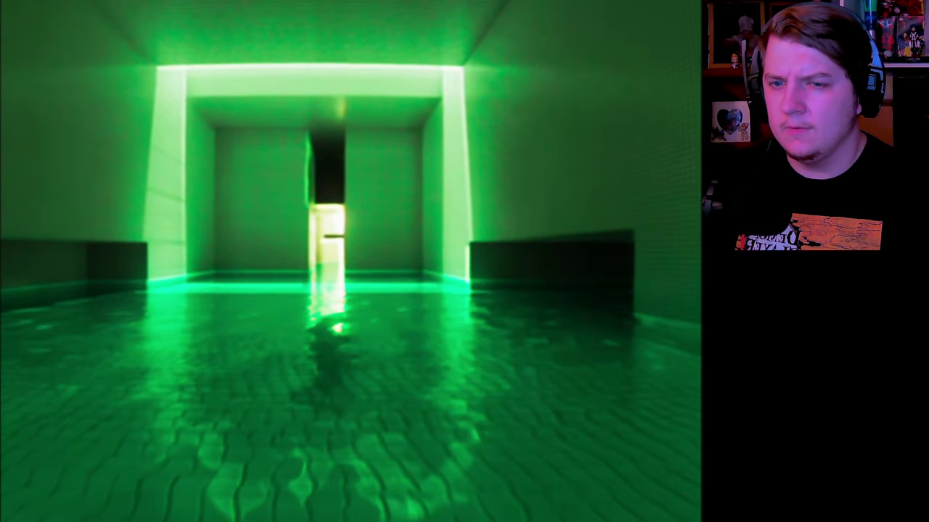
pyautogui.press('w')
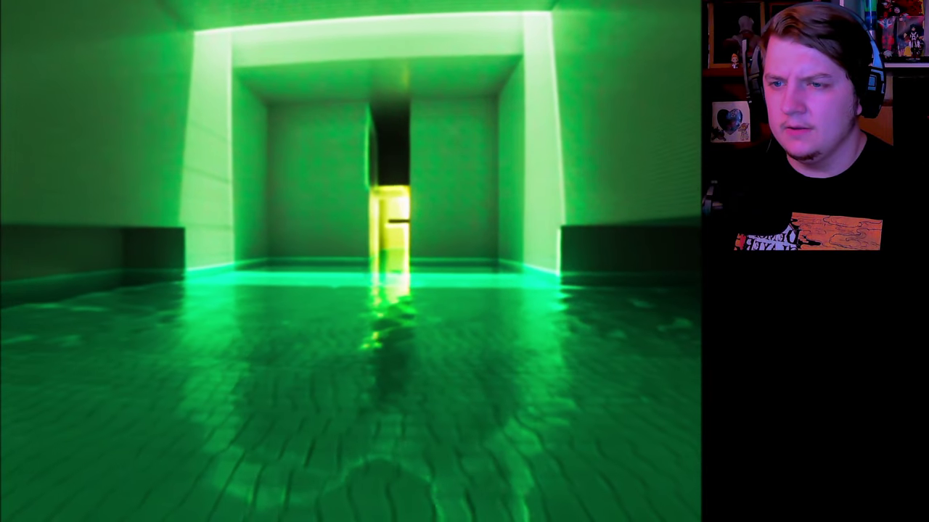
pyautogui.press('w')
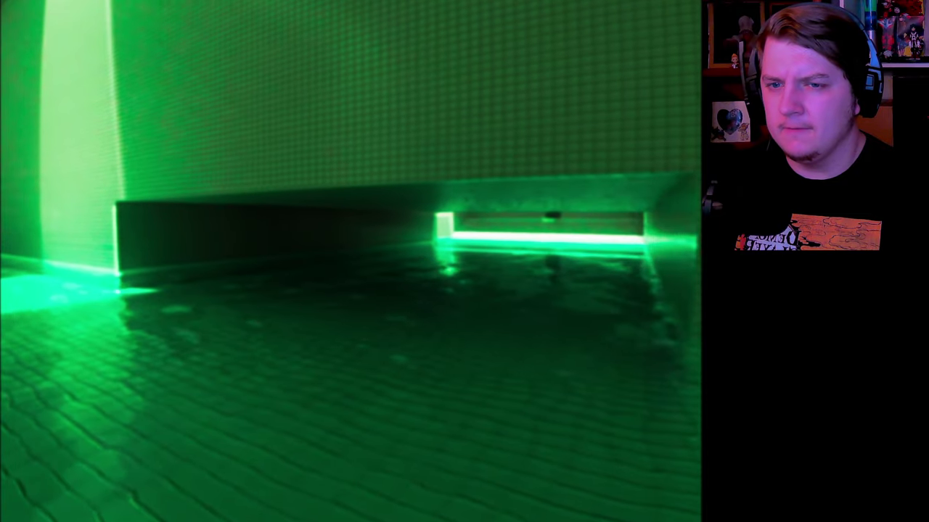
pyautogui.press('w')
pyautogui.press('w')
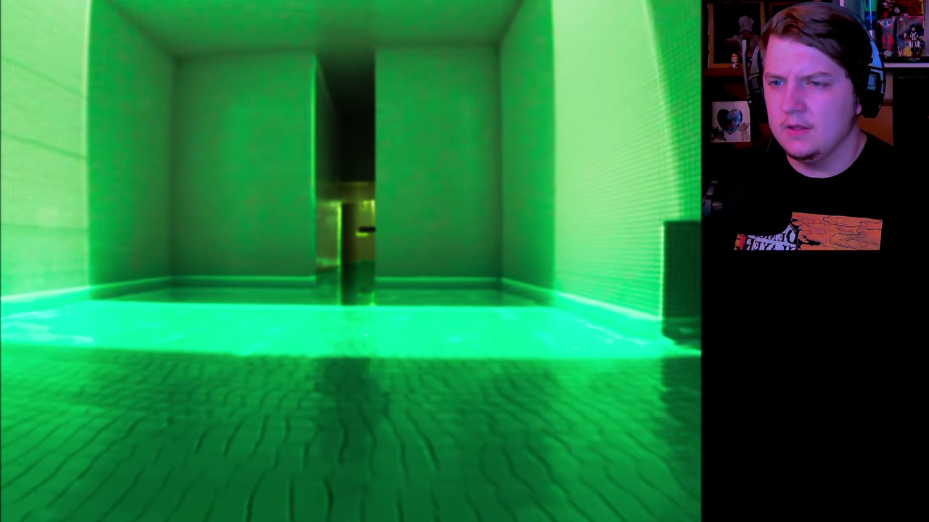
pyautogui.press('w')
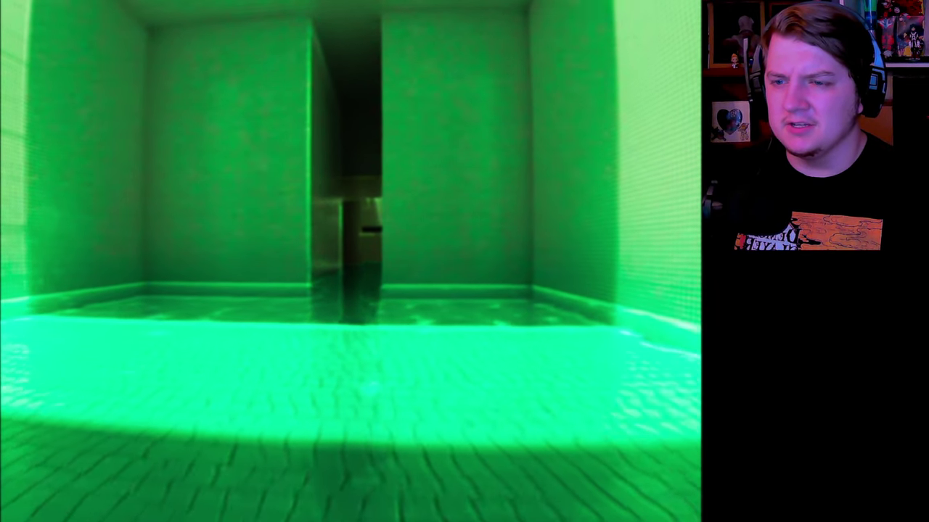
pyautogui.press('w')
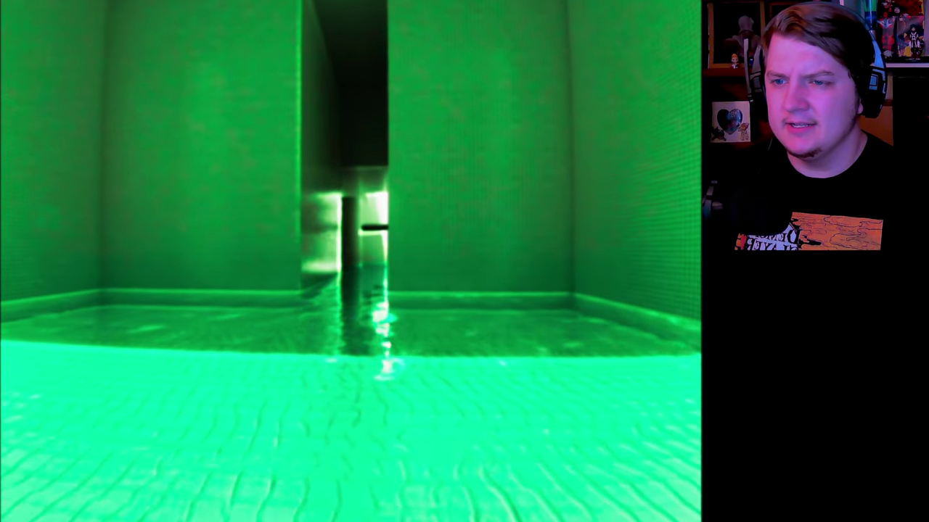
pyautogui.press('w')
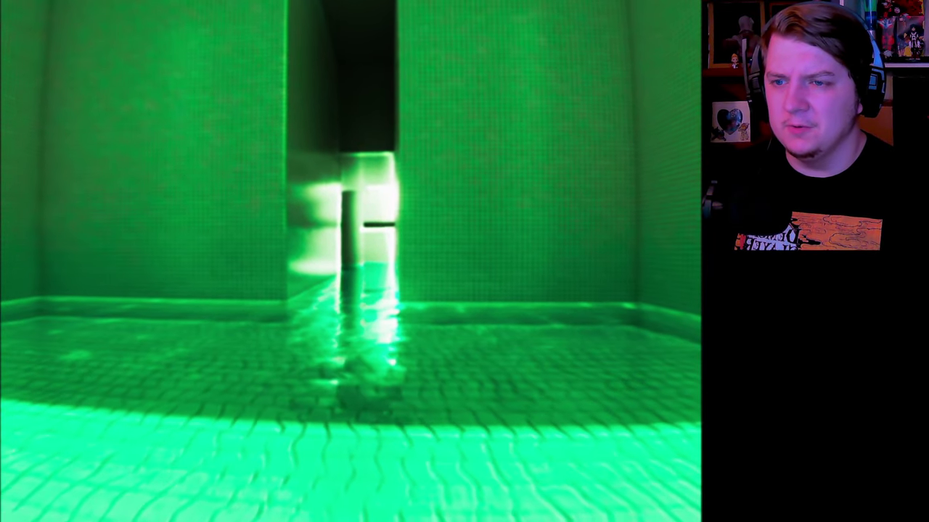
pyautogui.press('w')
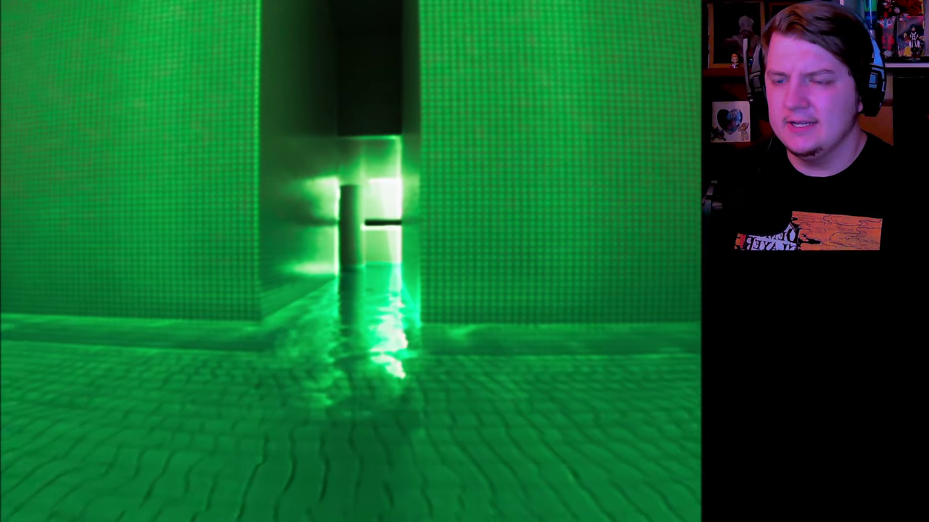
pyautogui.press('w')
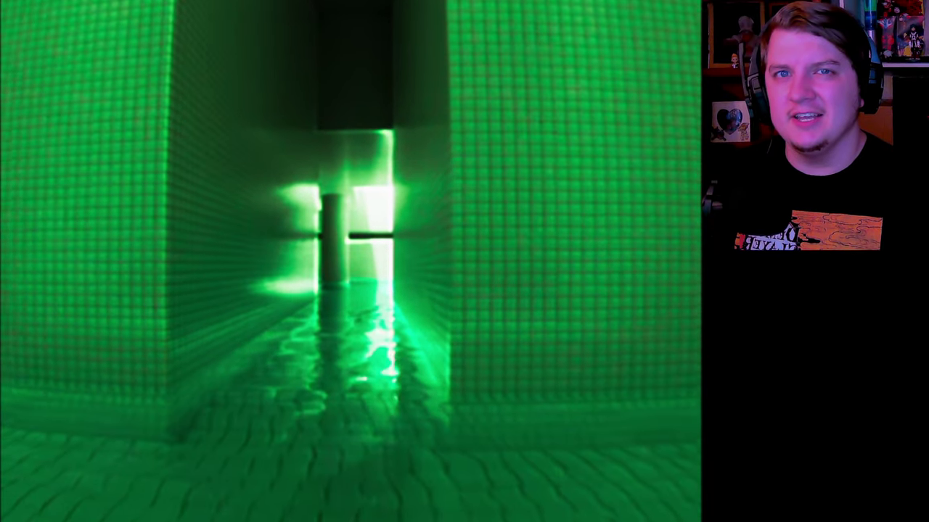
pyautogui.press('w')
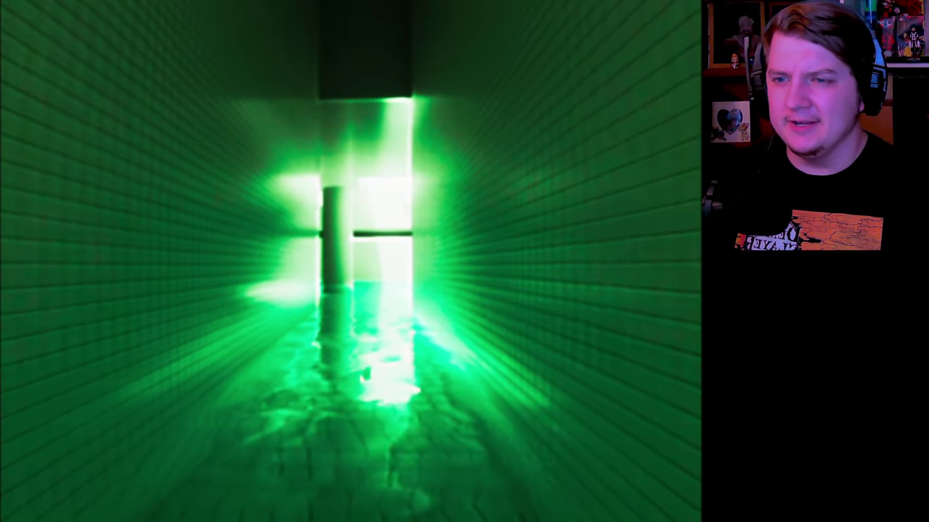
pyautogui.press('w')
pyautogui.press('w')
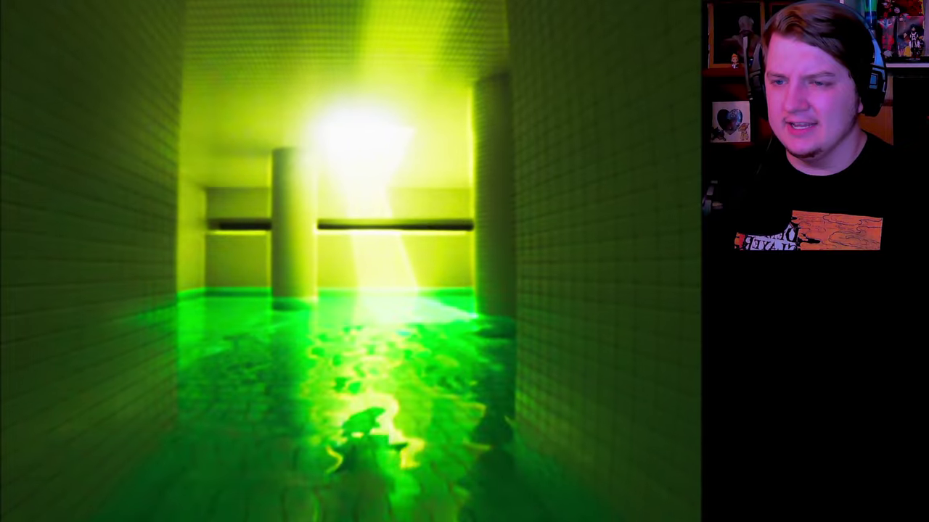
pyautogui.press('w')
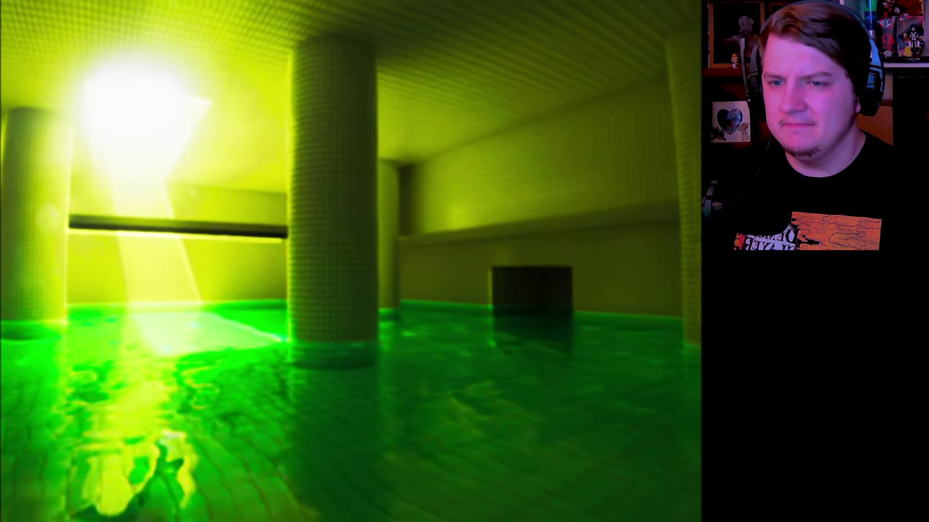
pyautogui.press('w')
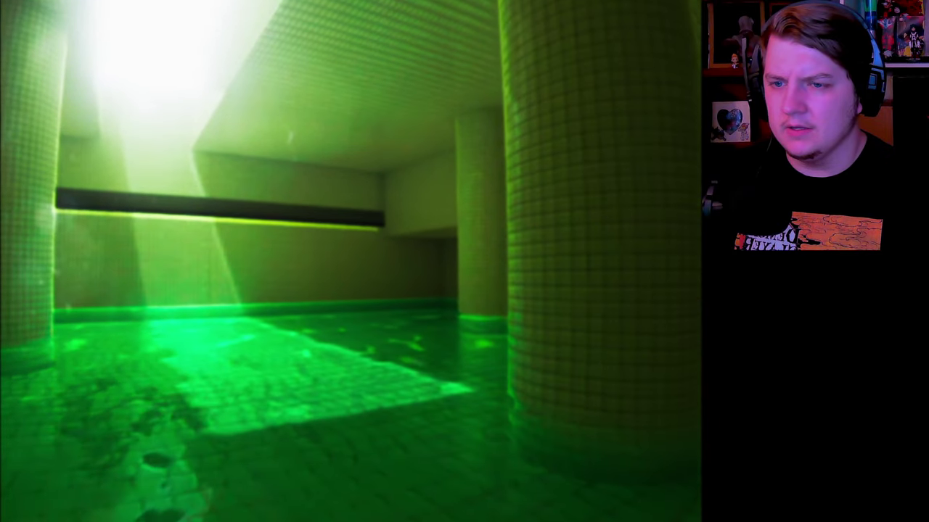
pyautogui.press('w')
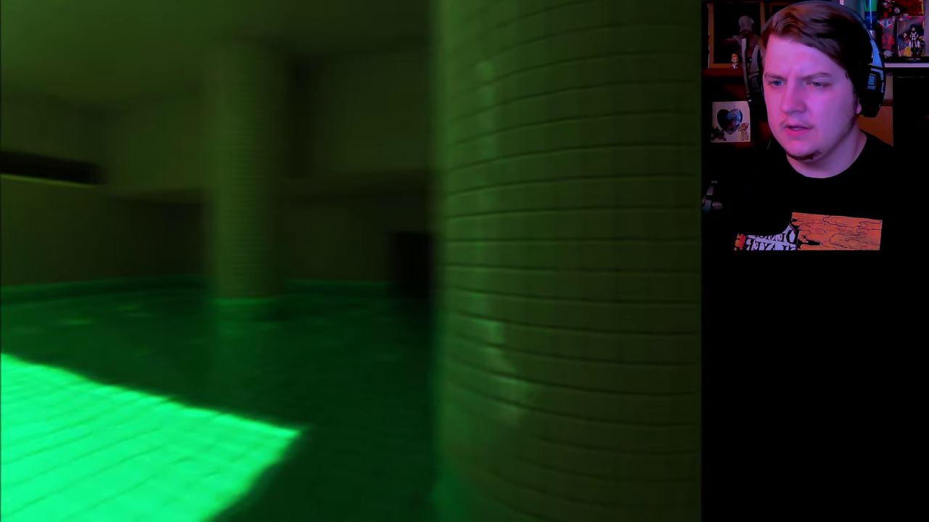
pyautogui.press('w')
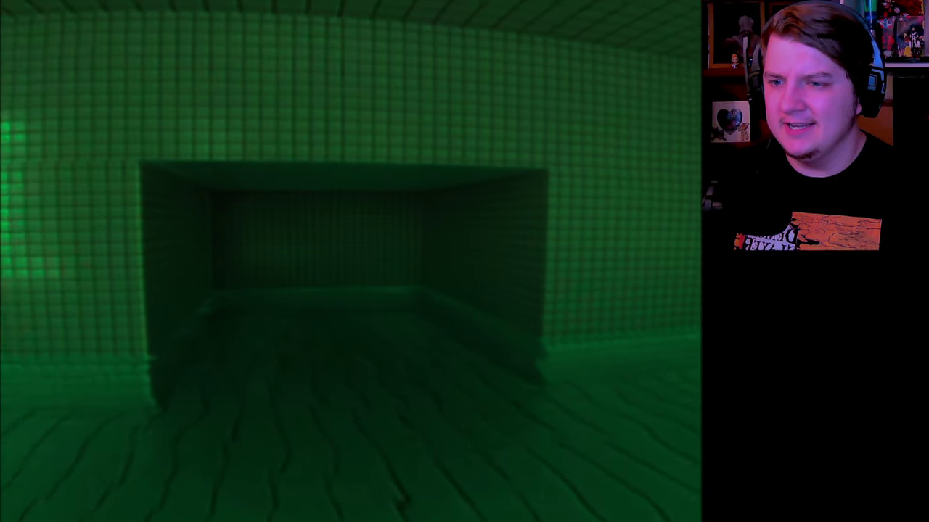
pyautogui.press('w')
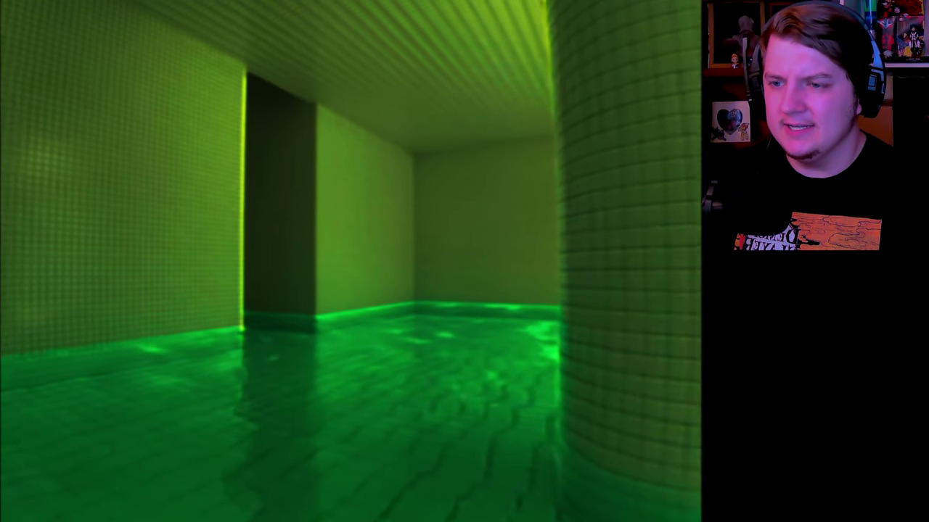
pyautogui.press('w')
pyautogui.press('w')
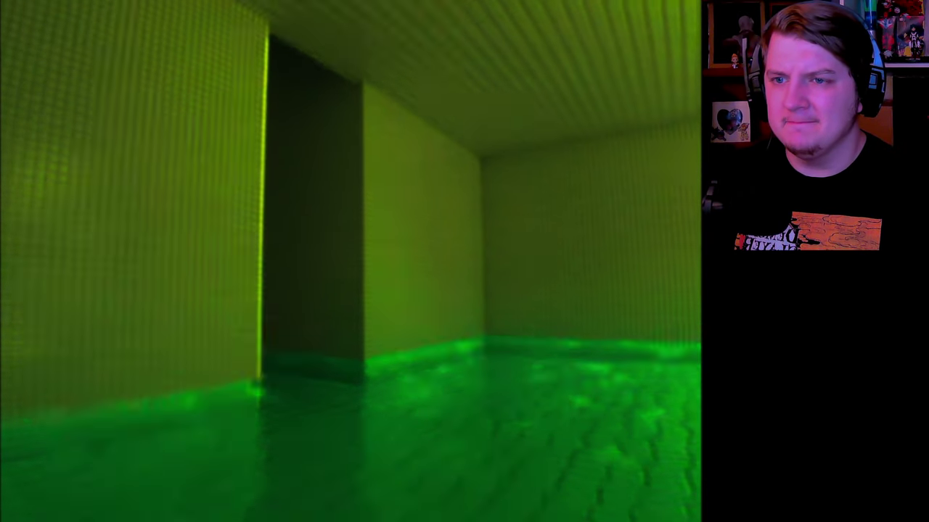
pyautogui.press('w')
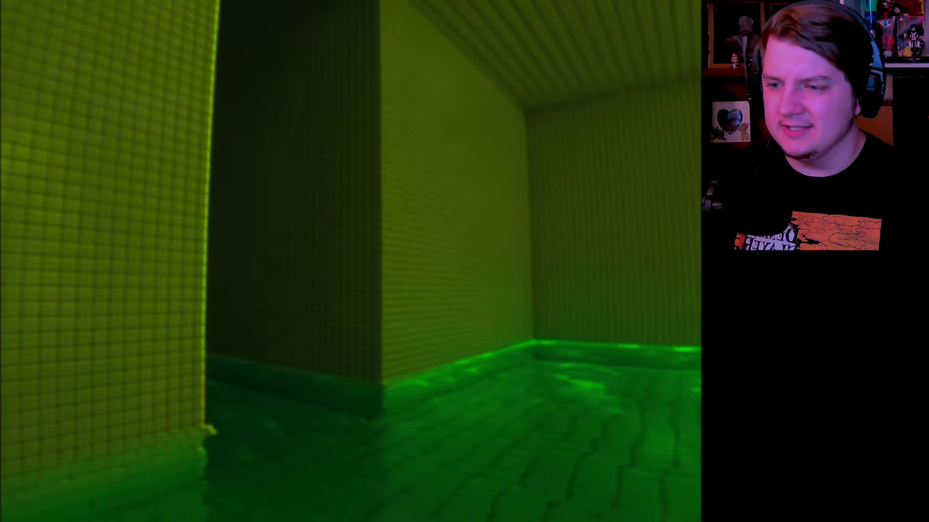
pyautogui.press('w')
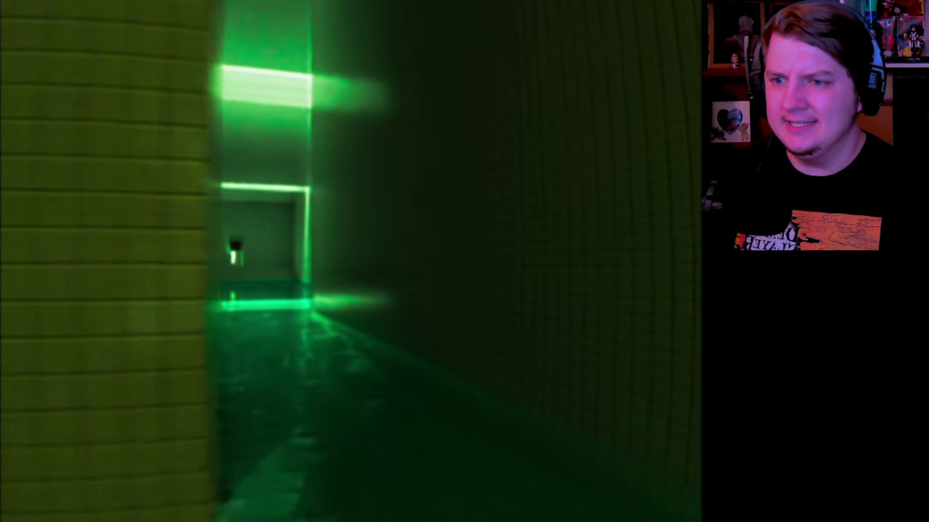
pyautogui.press('w')
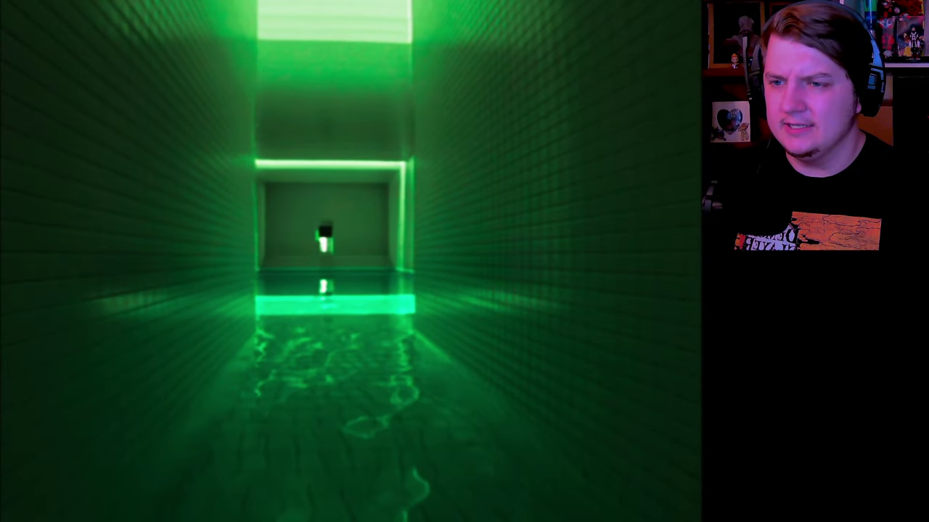
pyautogui.press('w')
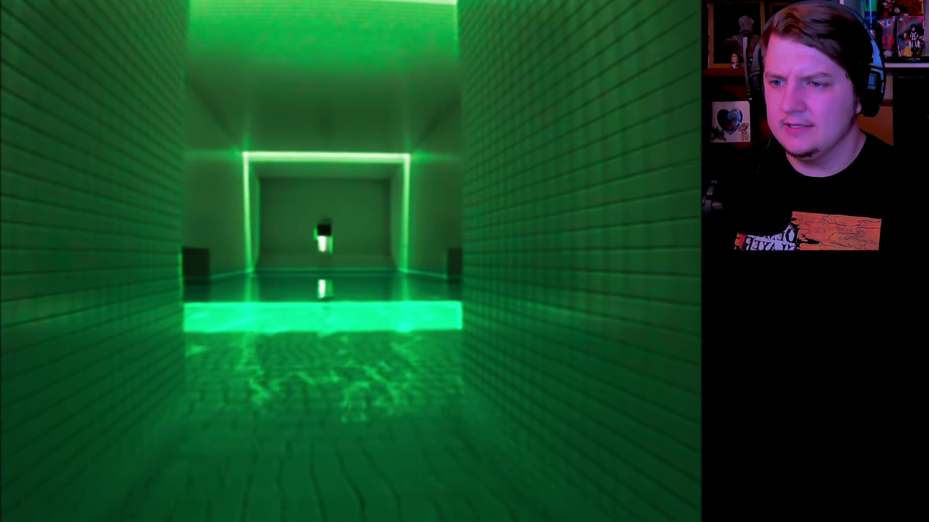
pyautogui.press('w')
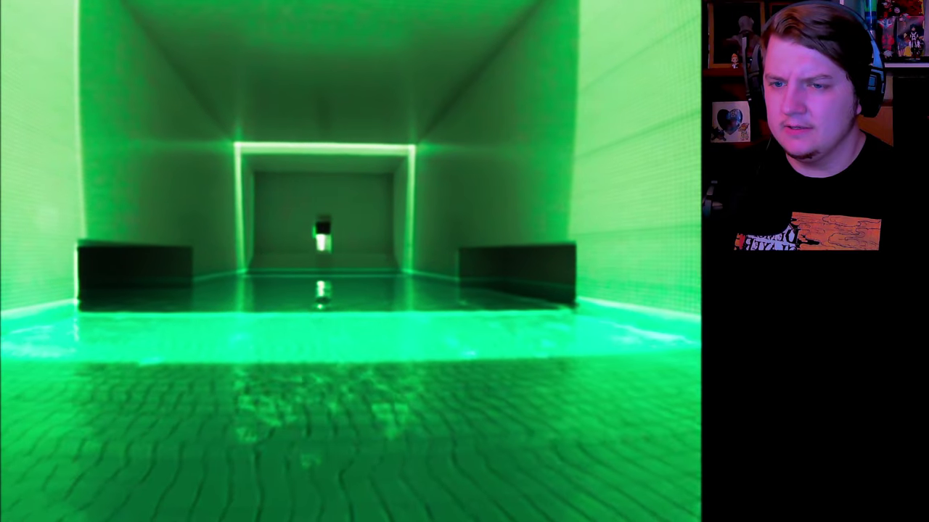
pyautogui.press('w')
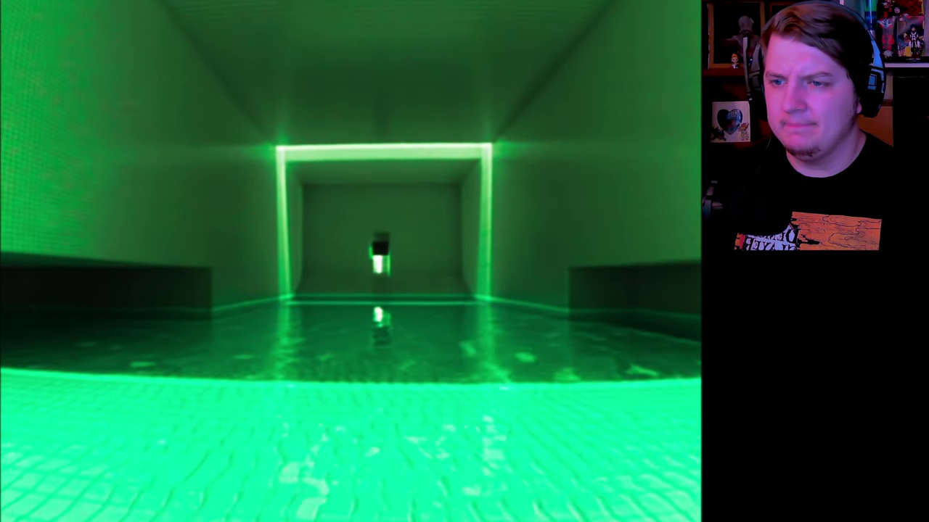
pyautogui.press('w')
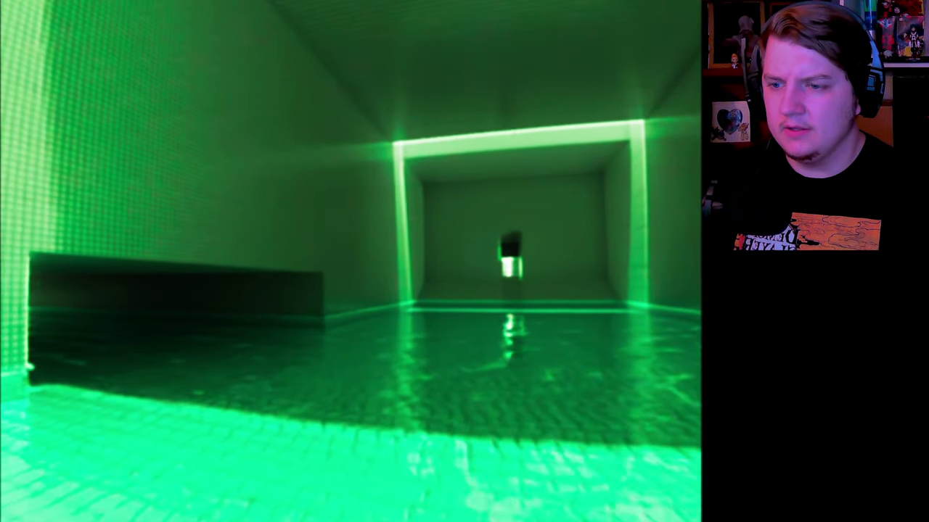
pyautogui.press('w')
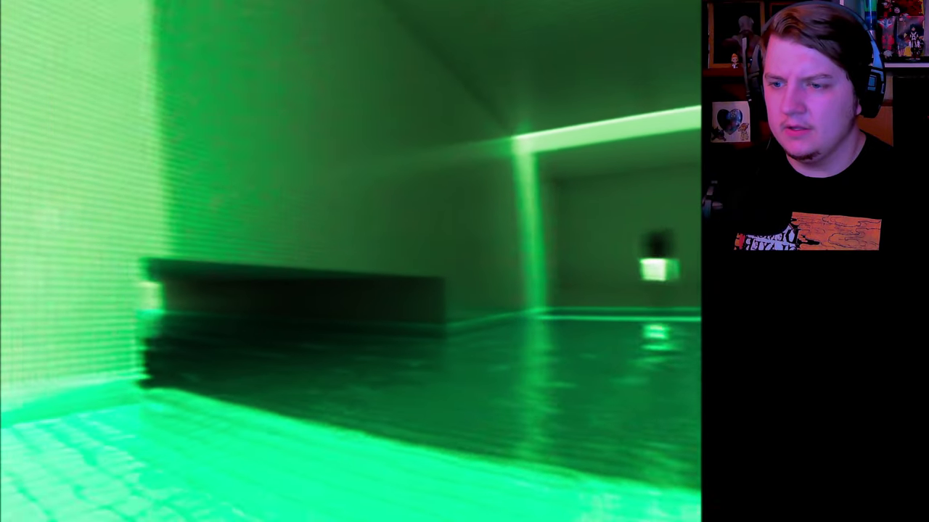
pyautogui.press('w')
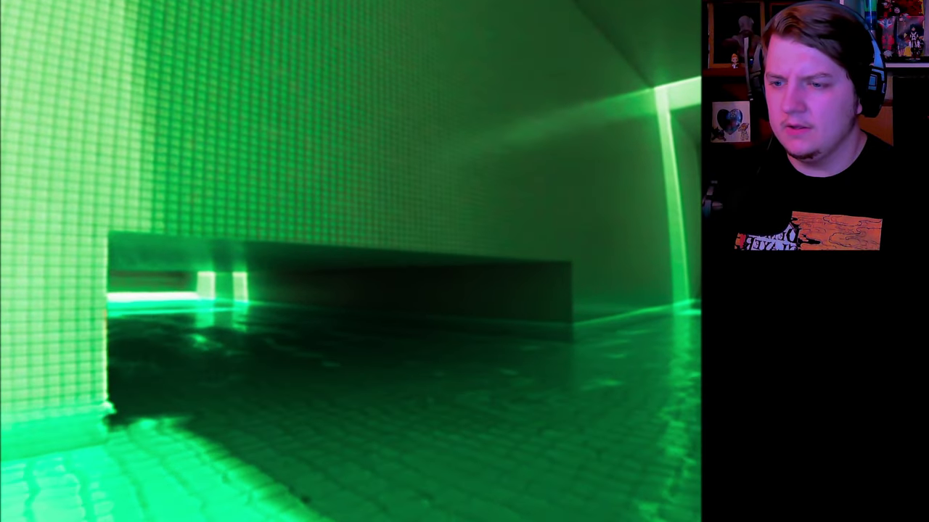
pyautogui.press('w')
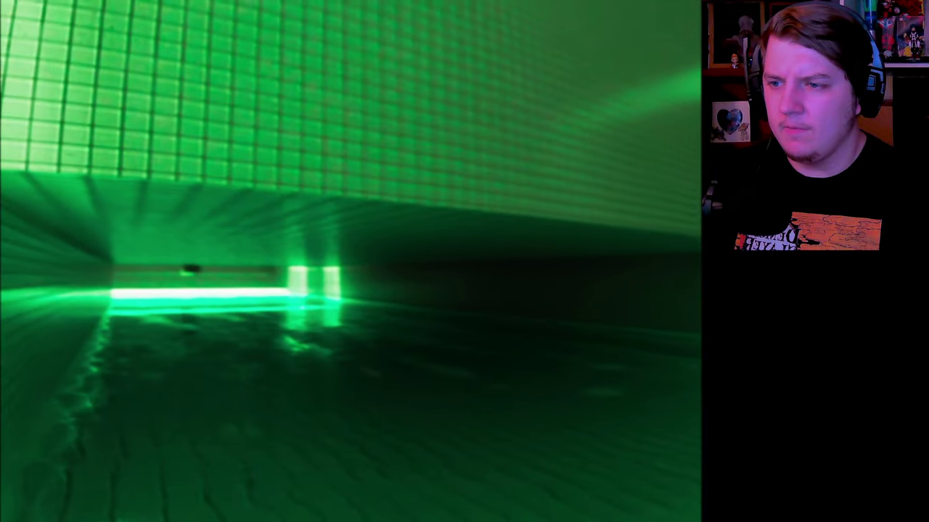
pyautogui.press('w')
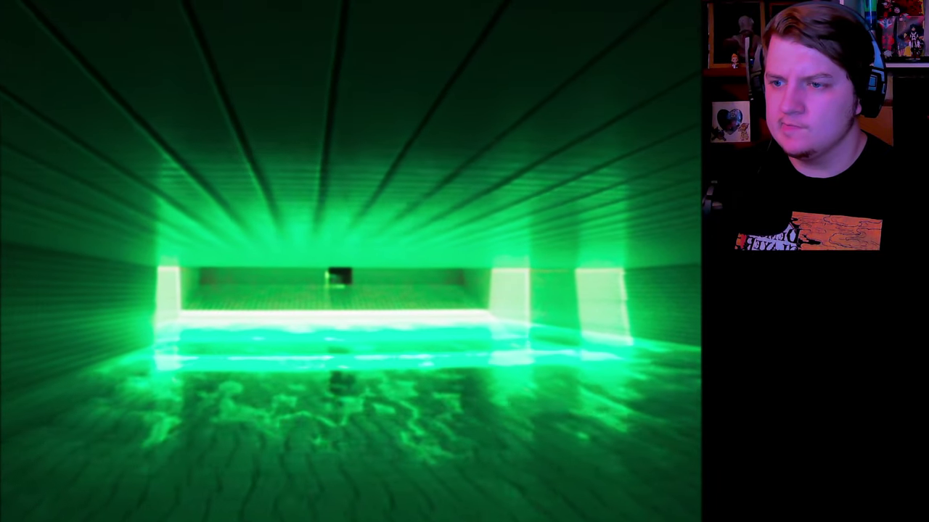
pyautogui.press('w')
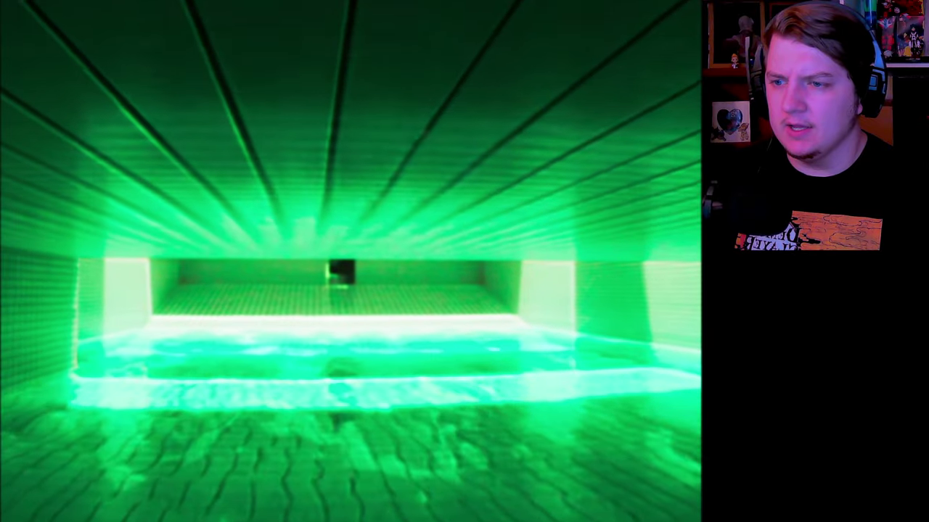
pyautogui.press('w')
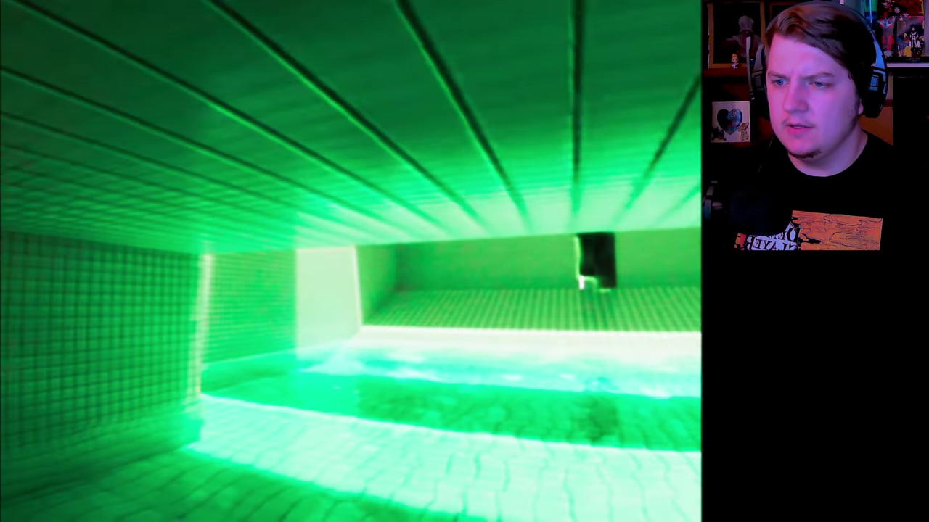
pyautogui.press('w')
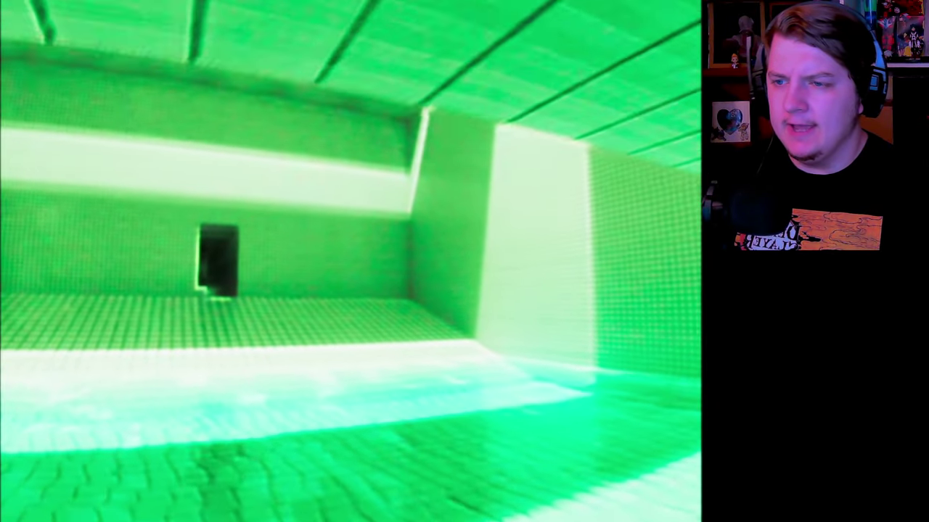
pyautogui.press('w')
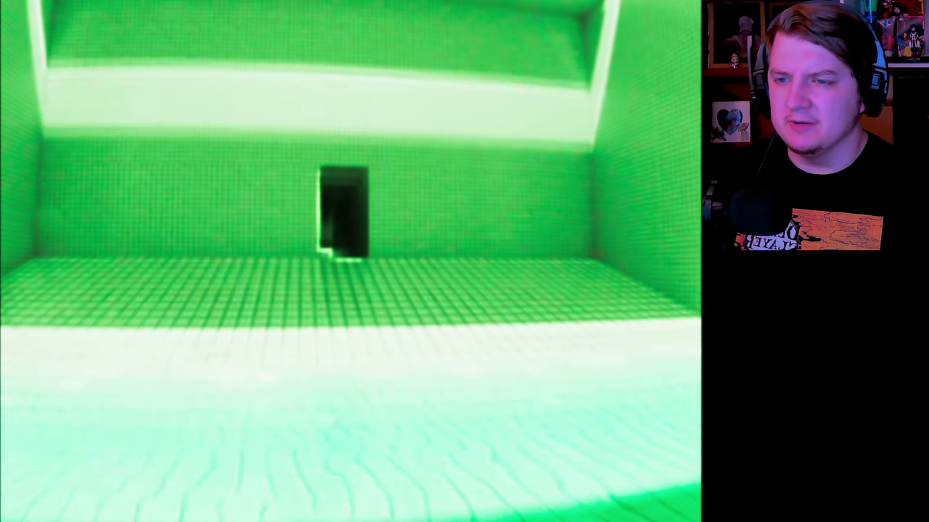